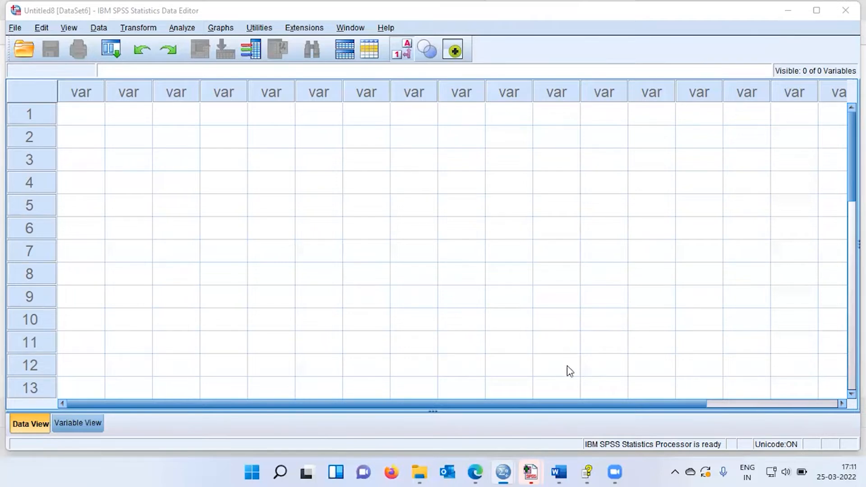
Switch to the HCA document in Word and read its background, aim, dataset and methodology sections.
{"action": "mouse_move", "coordinate": [566, 473]}
{"action": "left_click", "coordinate": [564, 432]}
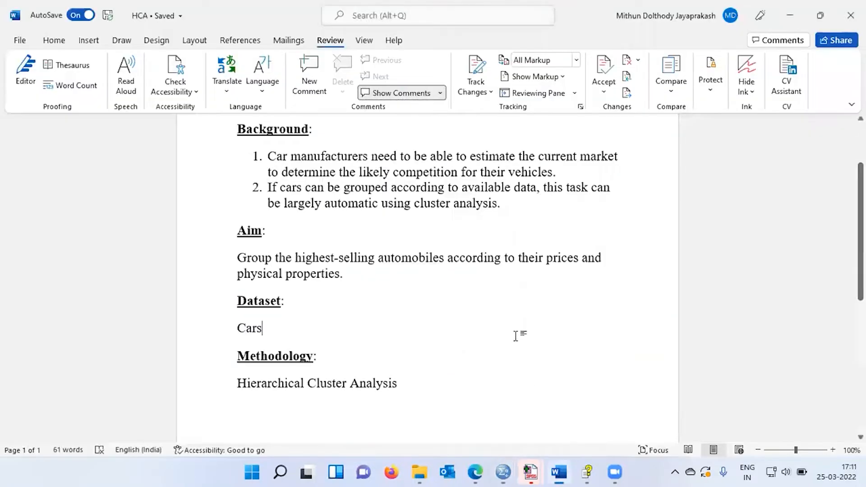
{"action": "scroll", "coordinate": [514, 334], "scroll_direction": "up", "scroll_amount": 3}
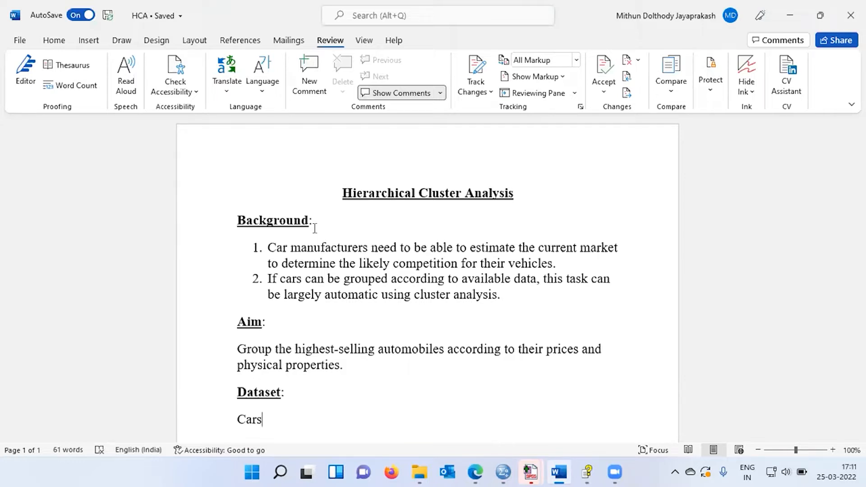
{"action": "left_click", "coordinate": [353, 363]}
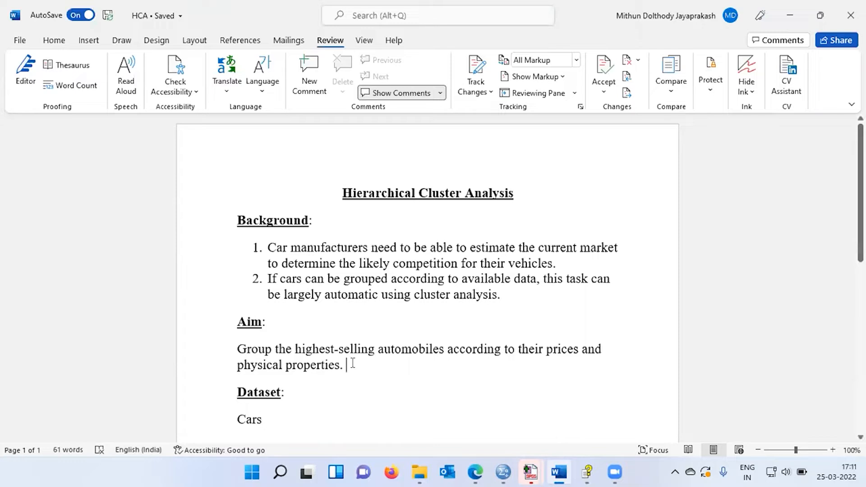
{"action": "scroll", "coordinate": [353, 363], "scroll_direction": "down", "scroll_amount": 3}
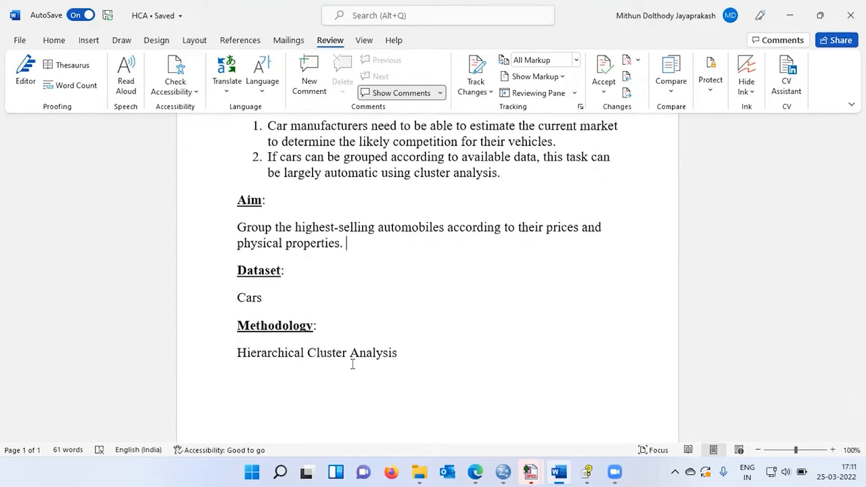
{"action": "left_click", "coordinate": [274, 297]}
Switch to the SPSS Statistics Data Editor and open the recently used data file sales.sav.
{"action": "mouse_move", "coordinate": [502, 467]}
{"action": "left_click", "coordinate": [469, 413]}
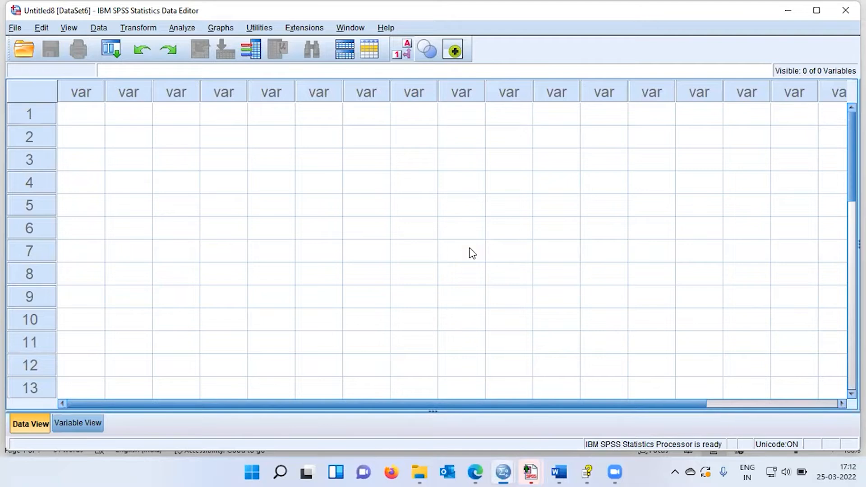
{"action": "left_click", "coordinate": [15, 28]}
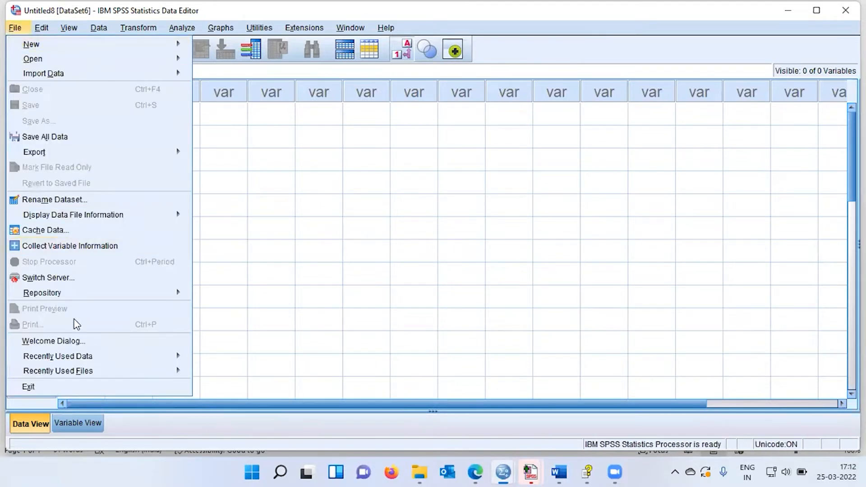
{"action": "mouse_move", "coordinate": [72, 358]}
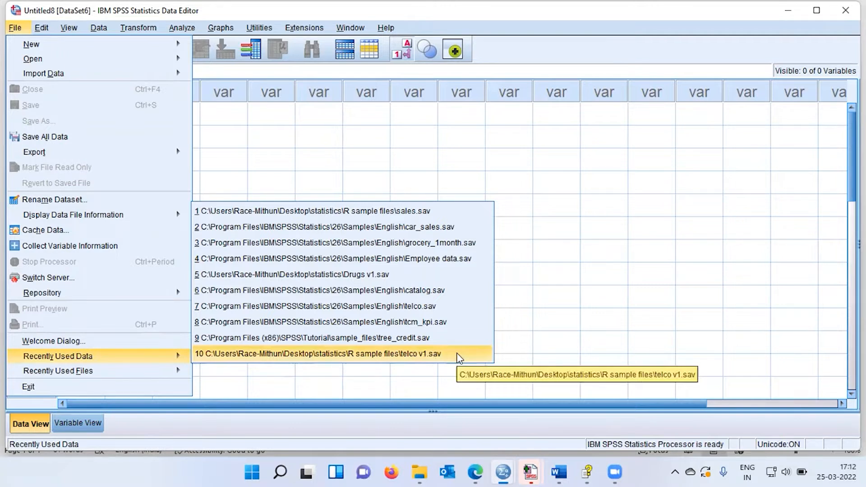
{"action": "left_click", "coordinate": [411, 220]}
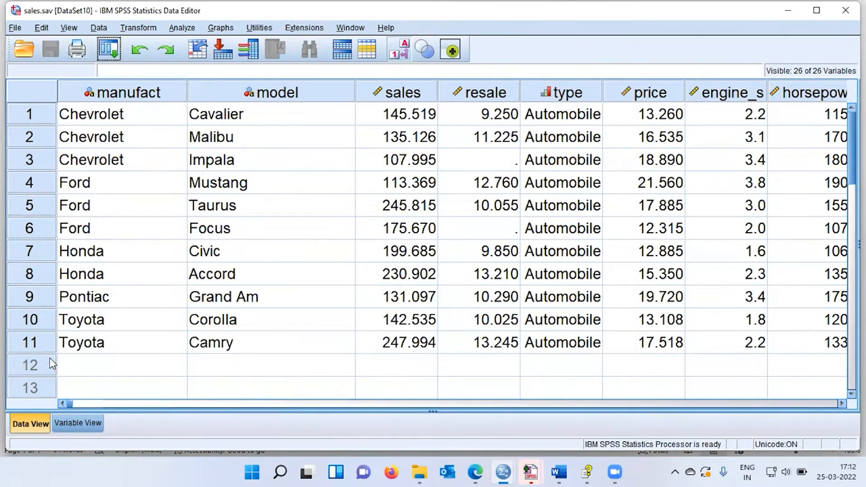
Look over the car records in rows 1 to 11 and their model names, narrowing the manufact column.
{"action": "left_click_drag", "start_coordinate": [35, 344], "coordinate": [28, 122]}
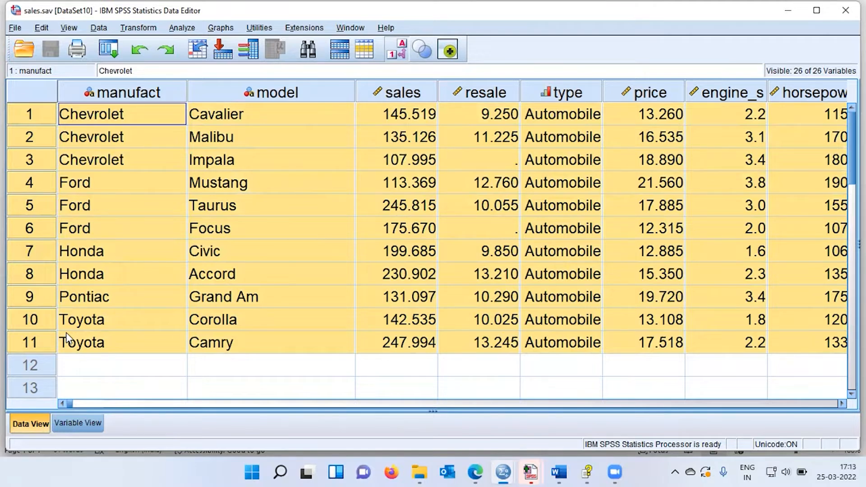
{"action": "left_click_drag", "start_coordinate": [186, 89], "coordinate": [149, 89]}
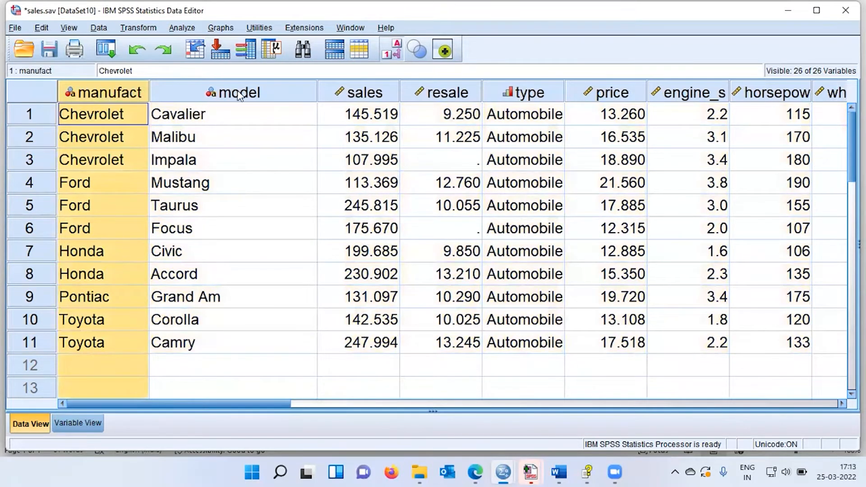
{"action": "left_click", "coordinate": [240, 93]}
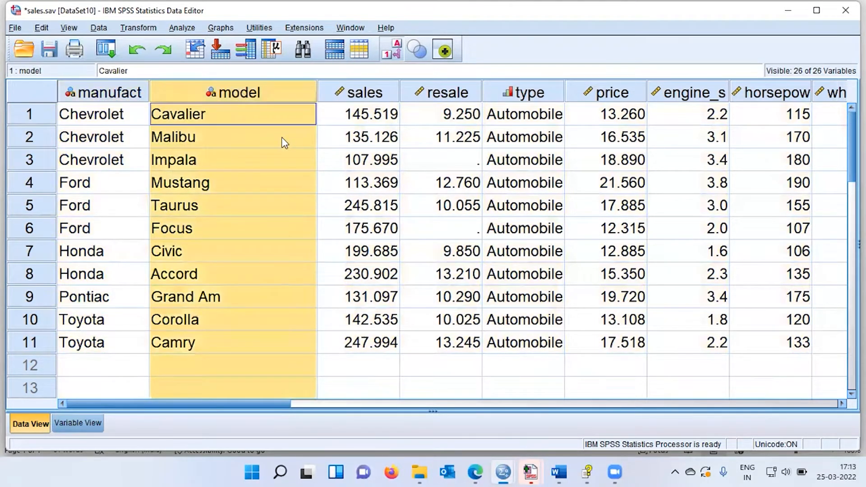
{"action": "left_click", "coordinate": [249, 200]}
{"action": "left_click", "coordinate": [248, 227]}
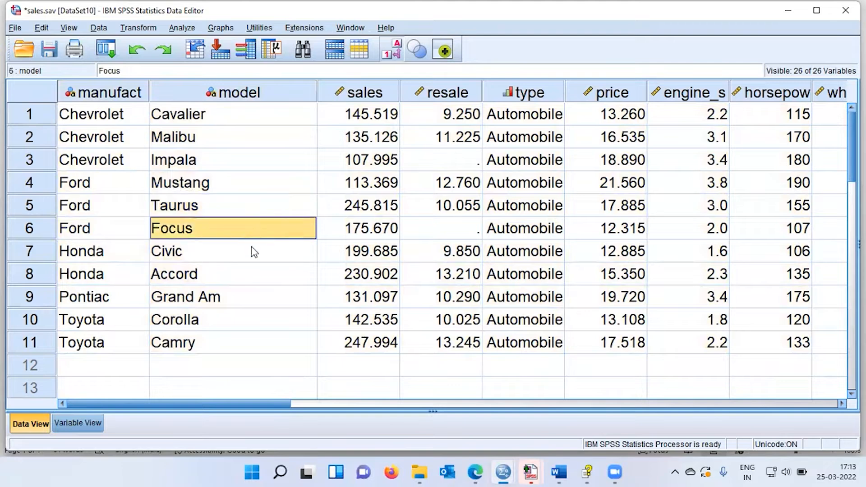
{"action": "left_click", "coordinate": [253, 248]}
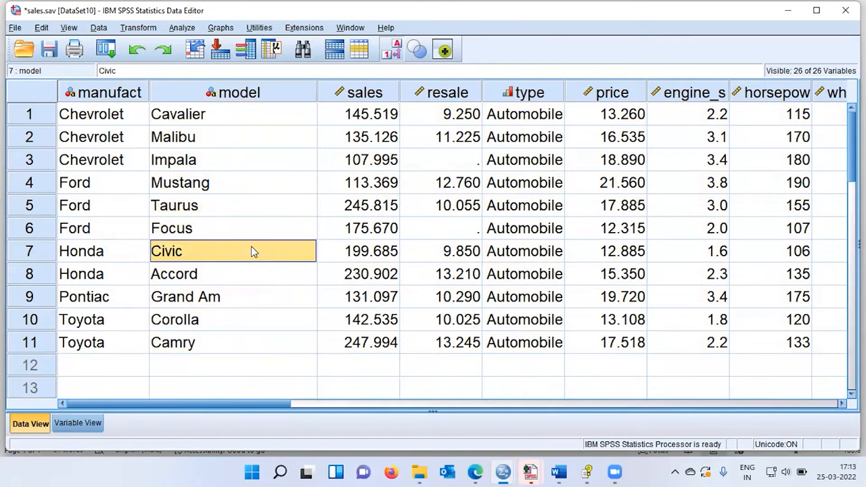
Review the sales, resale and type columns of the car data.
{"action": "left_click", "coordinate": [368, 93]}
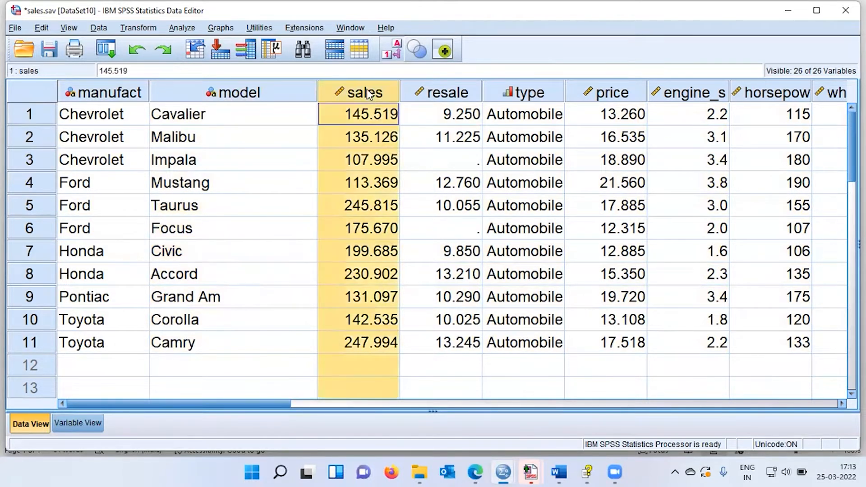
{"action": "left_click", "coordinate": [432, 96]}
{"action": "left_click", "coordinate": [513, 94]}
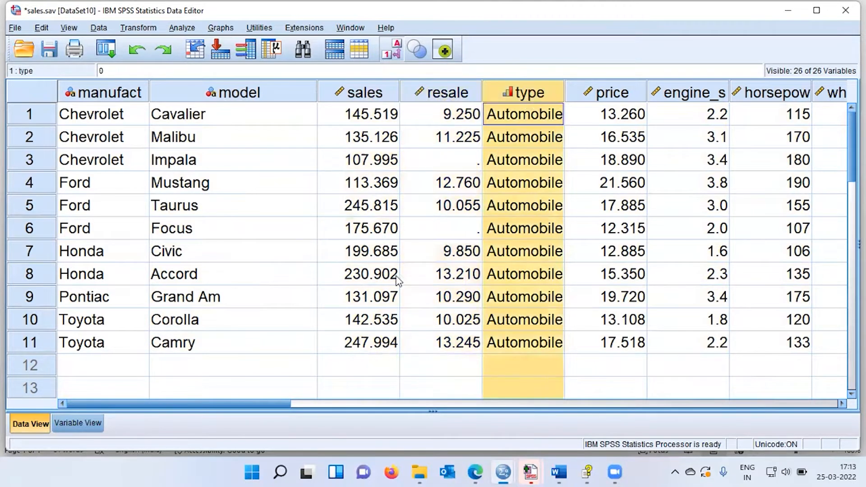
Review the price and physical property columns, from price and engine size through fuel capacity and mpg.
{"action": "left_click_drag", "start_coordinate": [248, 397], "coordinate": [377, 383]}
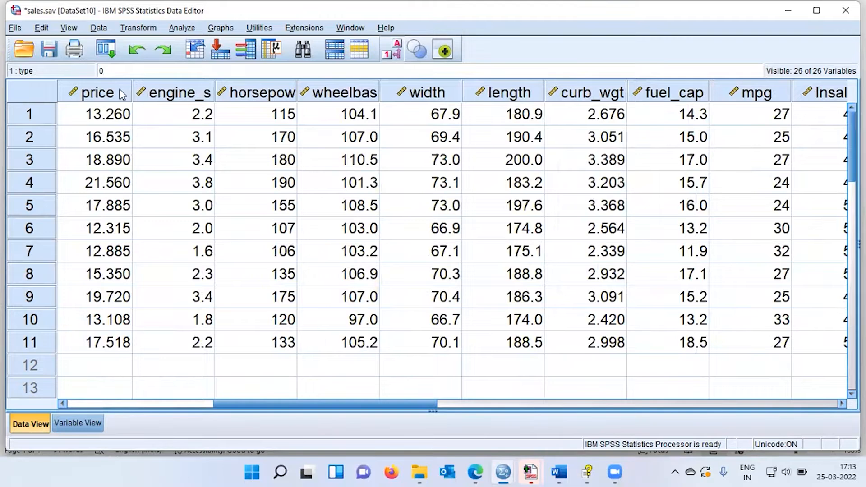
{"action": "left_click", "coordinate": [121, 94]}
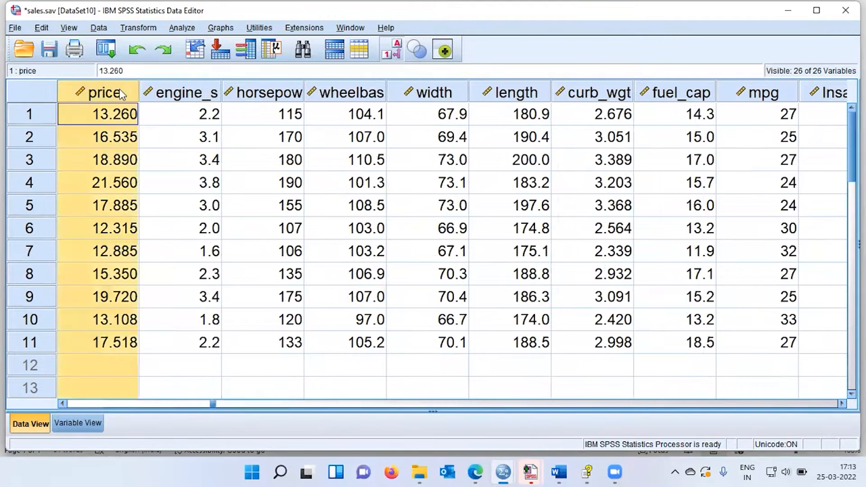
{"action": "left_click", "coordinate": [206, 94]}
{"action": "left_click", "coordinate": [279, 96]}
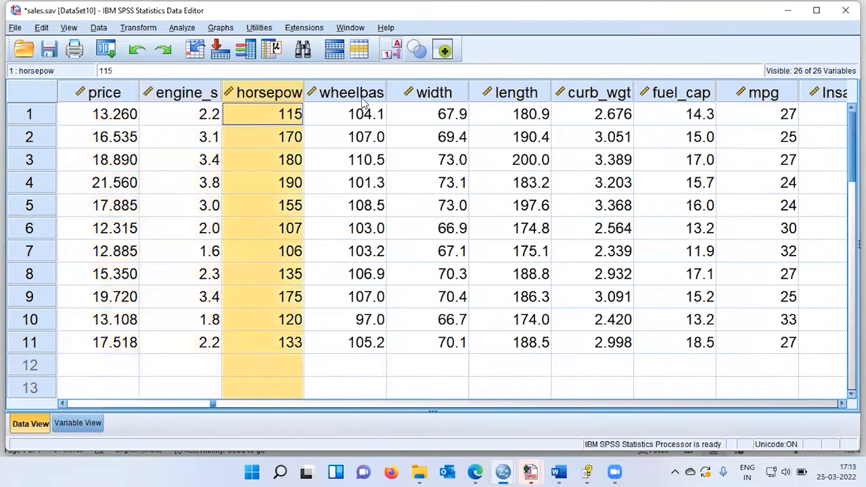
{"action": "left_click", "coordinate": [362, 96]}
{"action": "left_click", "coordinate": [431, 97]}
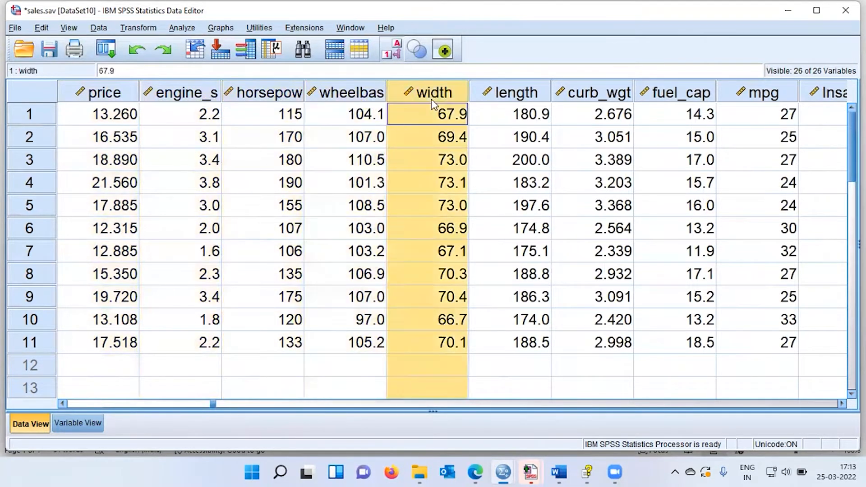
{"action": "left_click", "coordinate": [514, 98]}
{"action": "left_click", "coordinate": [589, 95]}
{"action": "left_click", "coordinate": [663, 97]}
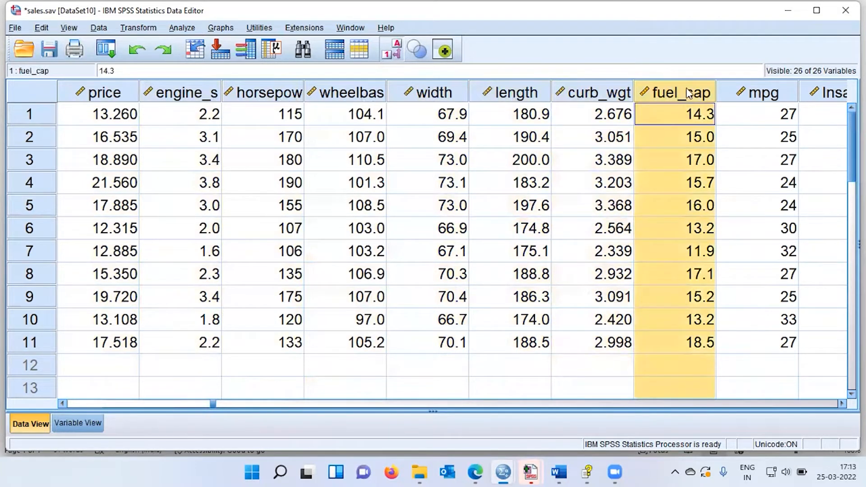
{"action": "left_click", "coordinate": [775, 99]}
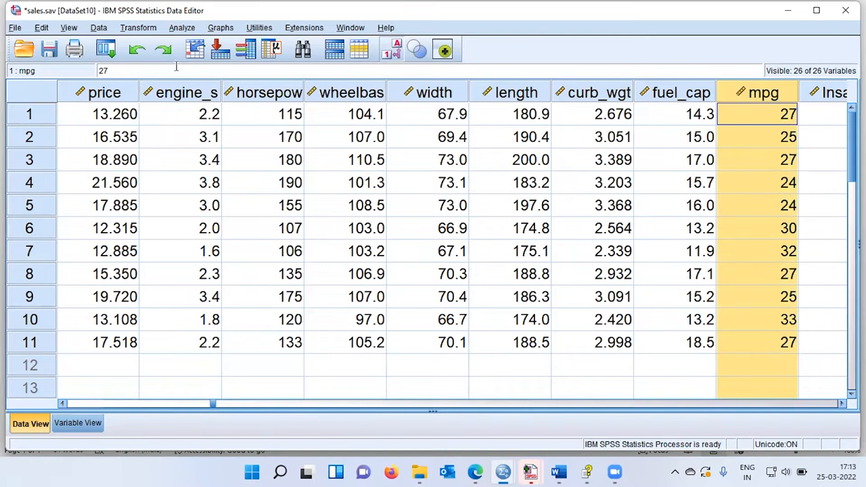
Start a Hierarchical Cluster analysis and add all variables from Price in thousands through Fuel efficiency as its clustering variables.
{"action": "left_click", "coordinate": [181, 29]}
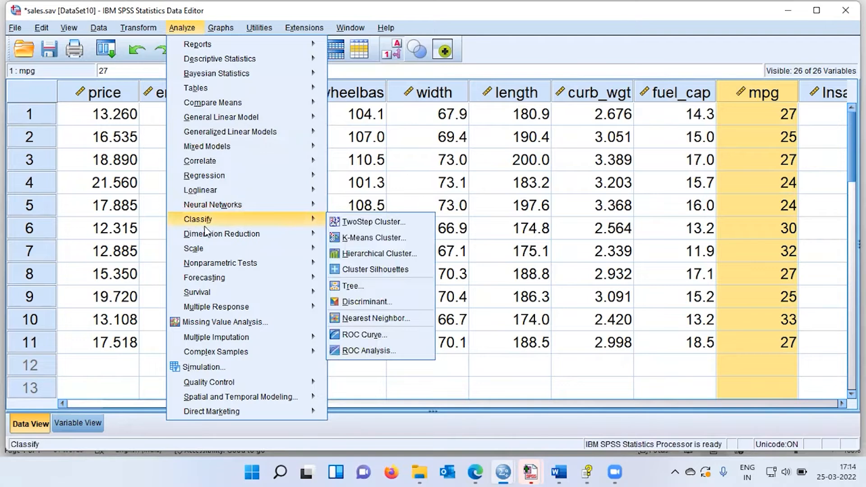
{"action": "mouse_move", "coordinate": [253, 220]}
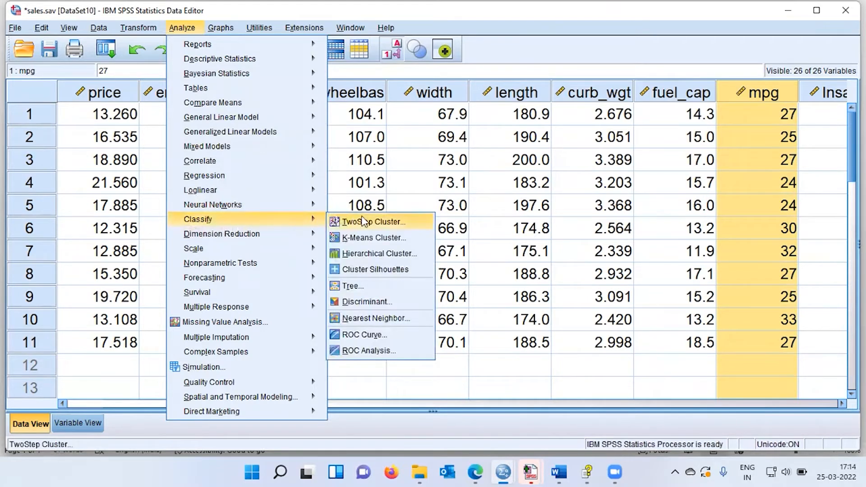
{"action": "left_click", "coordinate": [410, 257]}
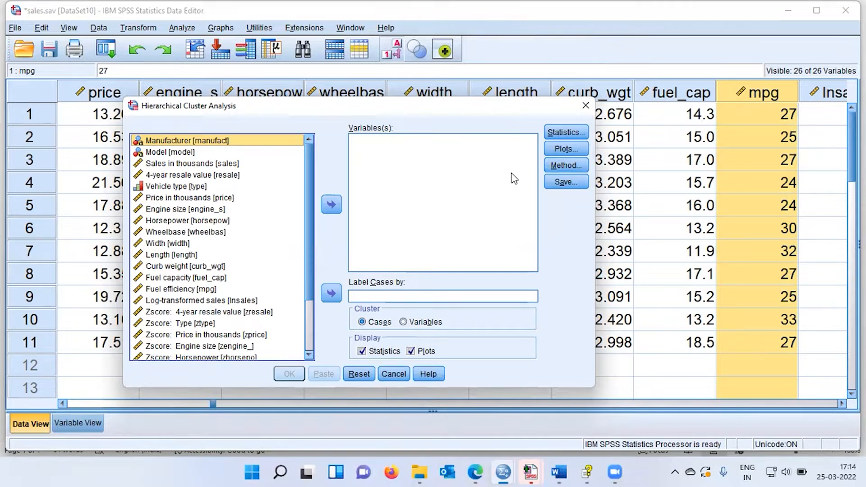
{"action": "left_click", "coordinate": [189, 198]}
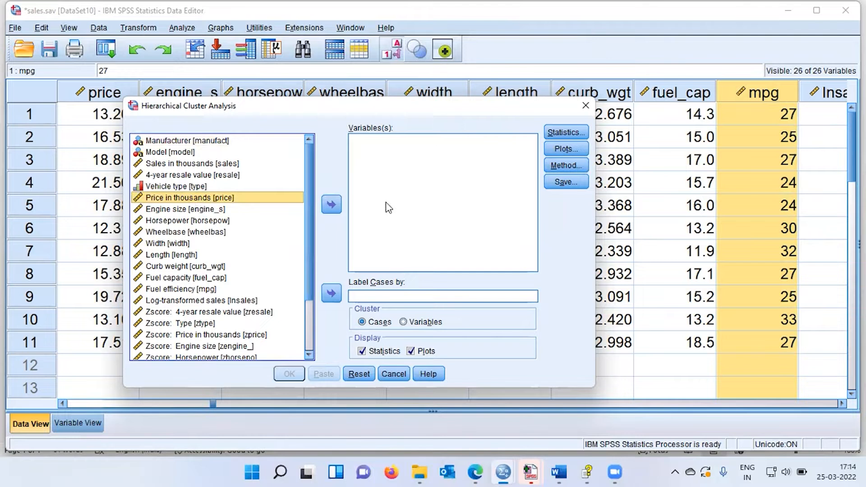
{"action": "key", "text": "shift+Down"}
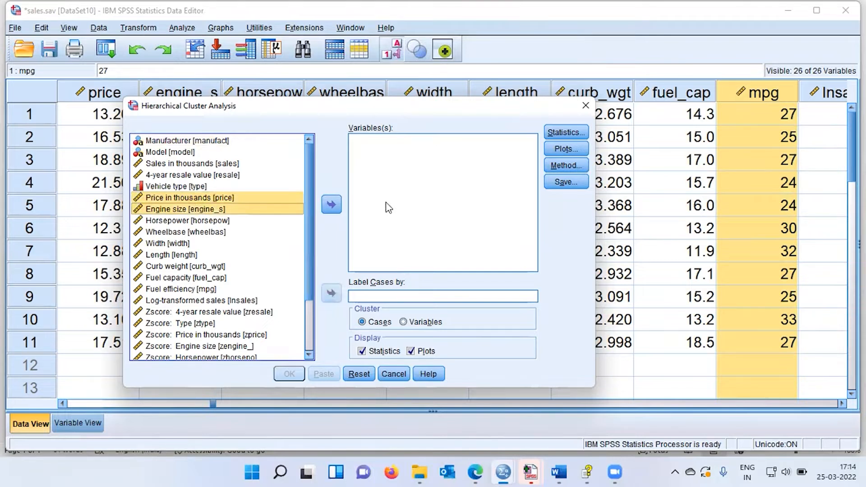
{"action": "key", "text": "shift+Down"}
{"action": "key", "text": "shift+Down"}
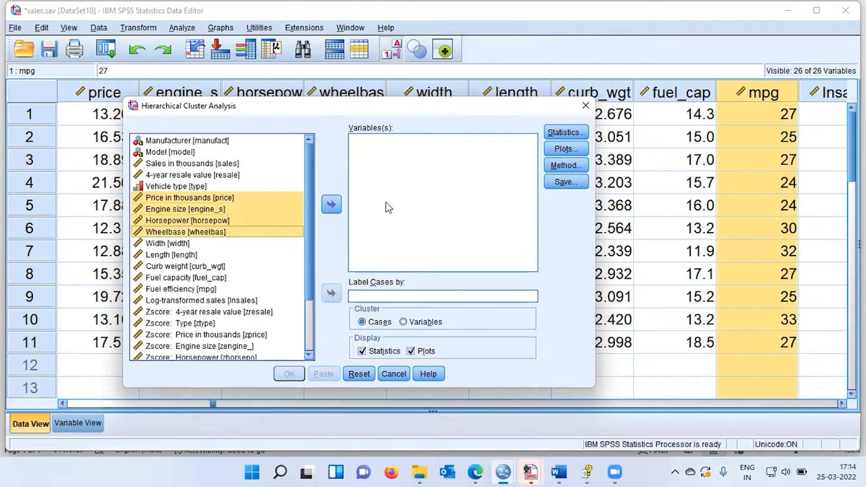
{"action": "key", "text": "shift+Down"}
{"action": "key", "text": "shift+Down"}
{"action": "key", "text": "shift+Down"}
{"action": "key", "text": "shift+Down"}
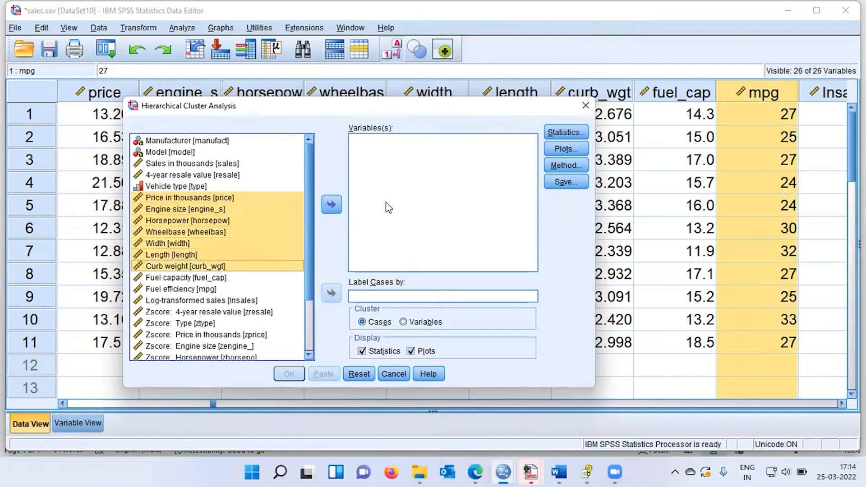
{"action": "key", "text": "shift+Down"}
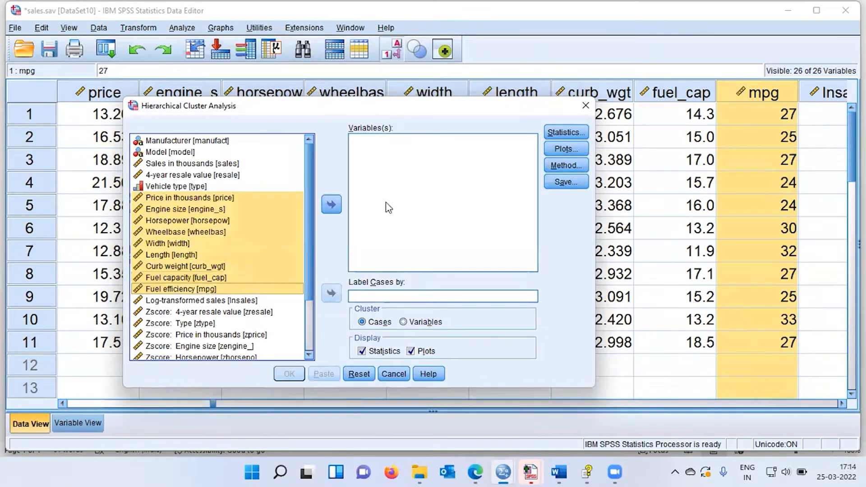
{"action": "left_click", "coordinate": [331, 204]}
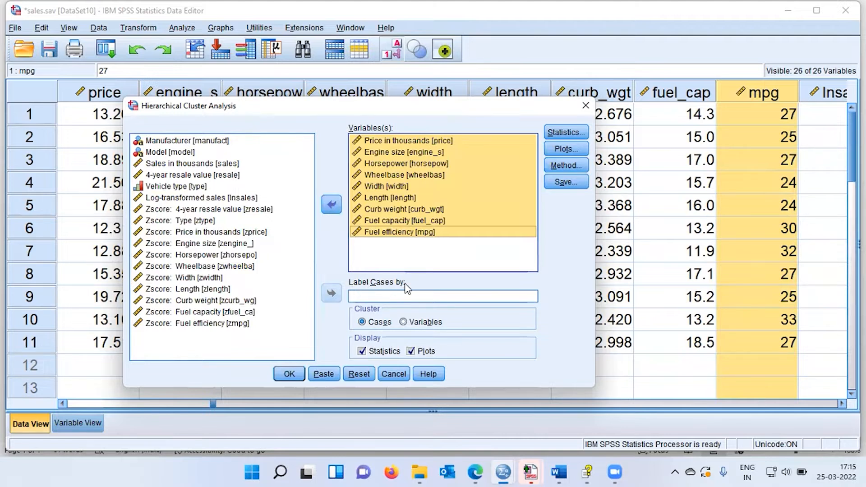
Label the cases by Model and include a dendrogram in the cluster analysis plots.
{"action": "left_click", "coordinate": [182, 154]}
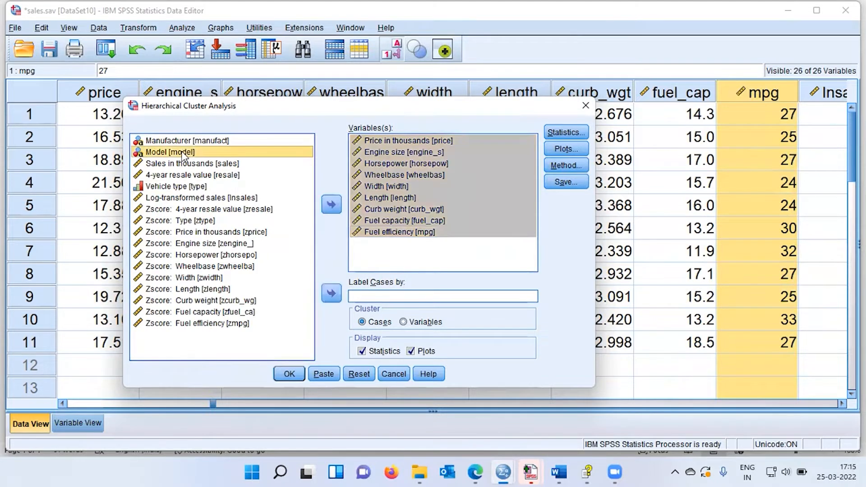
{"action": "left_click", "coordinate": [331, 294]}
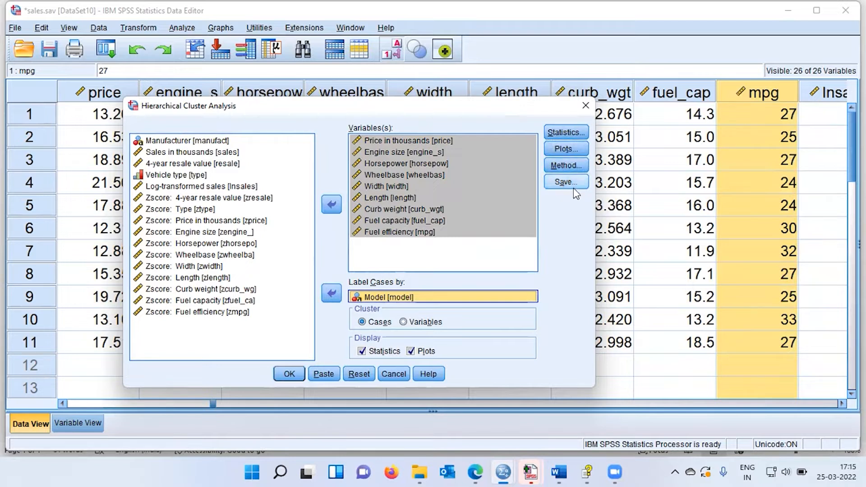
{"action": "left_click", "coordinate": [564, 148]}
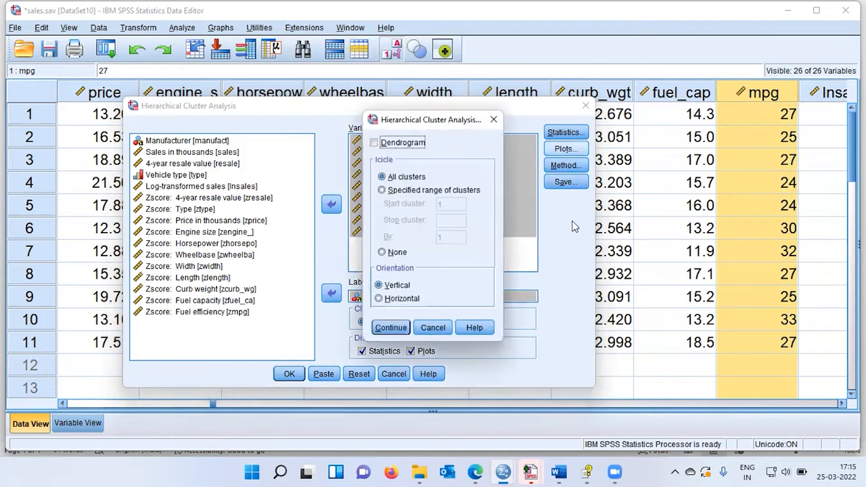
{"action": "left_click", "coordinate": [375, 143]}
{"action": "left_click", "coordinate": [400, 331]}
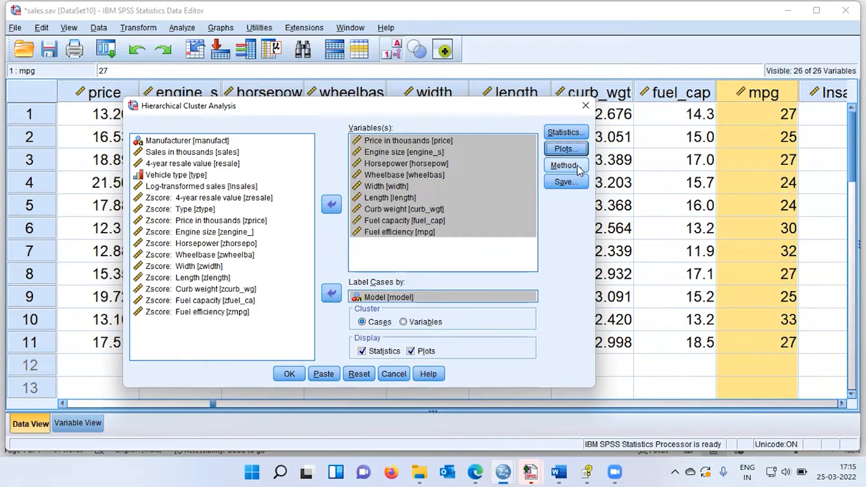
Set the cluster method to Furthest neighbor and standardize the values by variable as Z scores.
{"action": "left_click", "coordinate": [579, 169]}
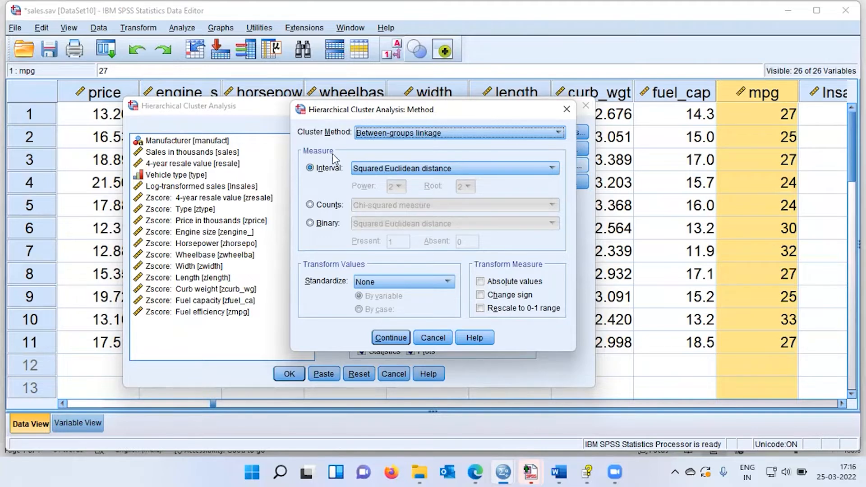
{"action": "left_click", "coordinate": [560, 134]}
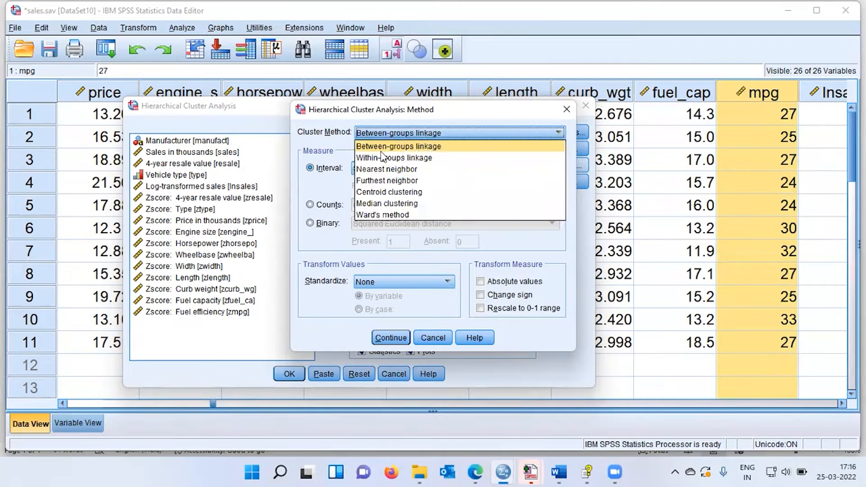
{"action": "left_click", "coordinate": [426, 181]}
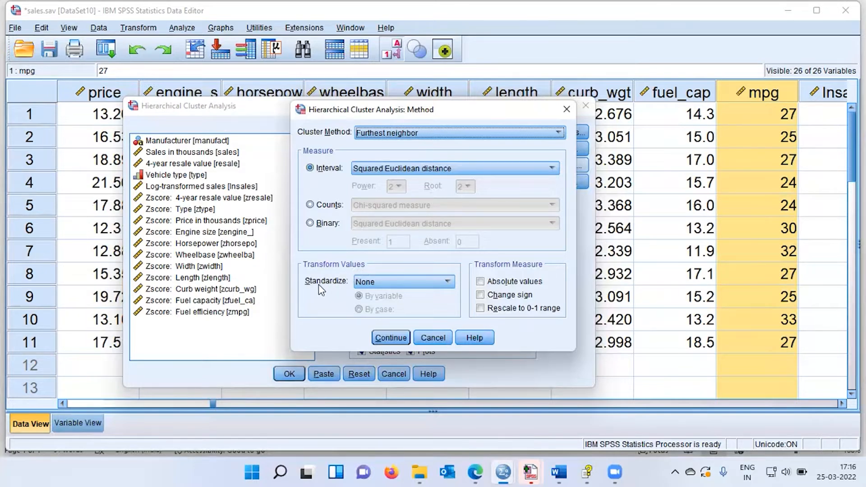
{"action": "left_click", "coordinate": [445, 281]}
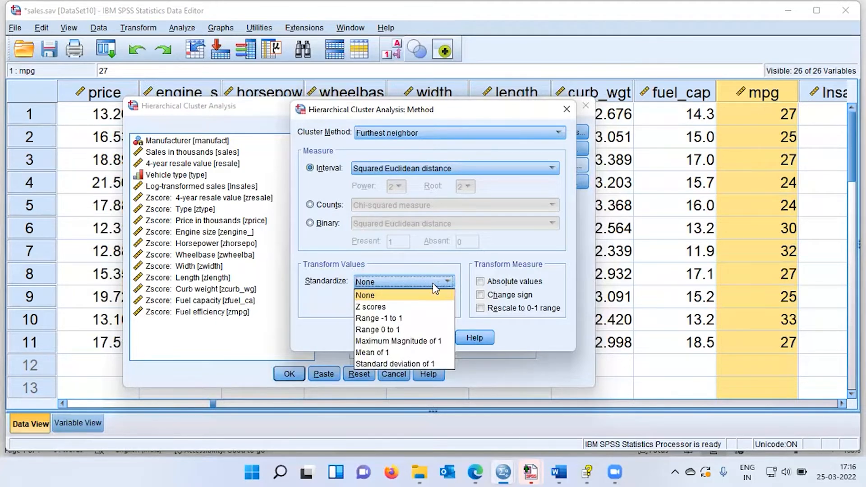
{"action": "left_click", "coordinate": [381, 308]}
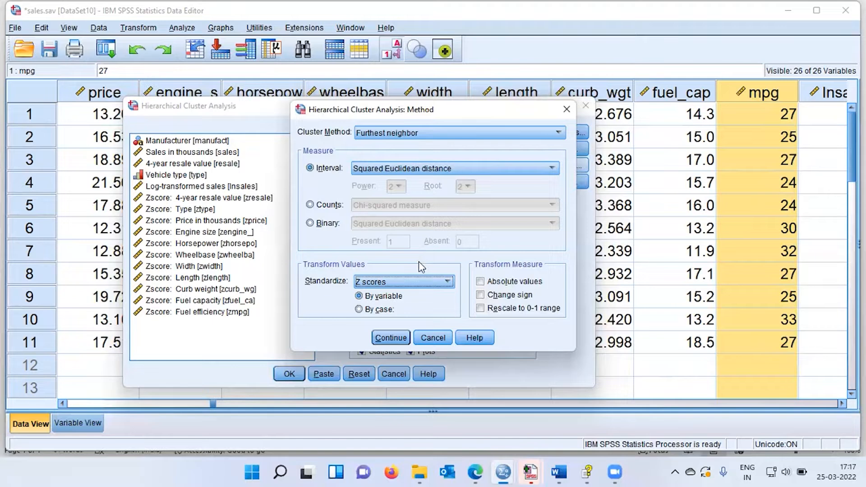
{"action": "left_click", "coordinate": [390, 339]}
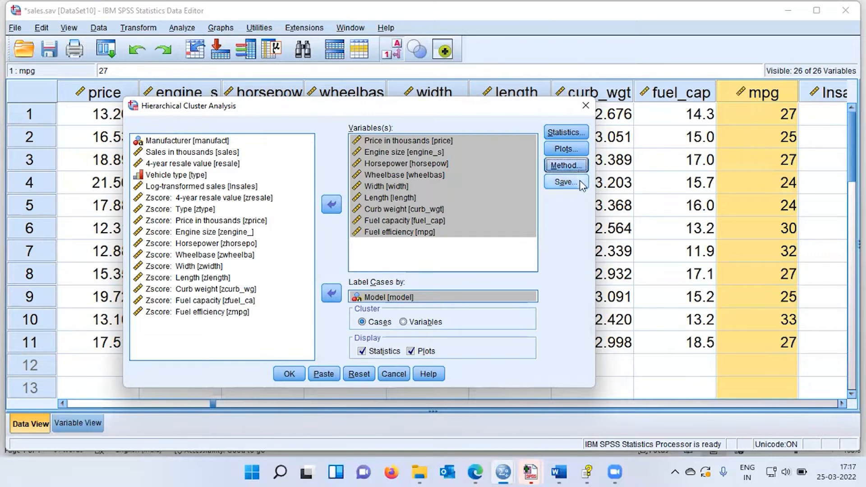
{"action": "left_click", "coordinate": [566, 182]}
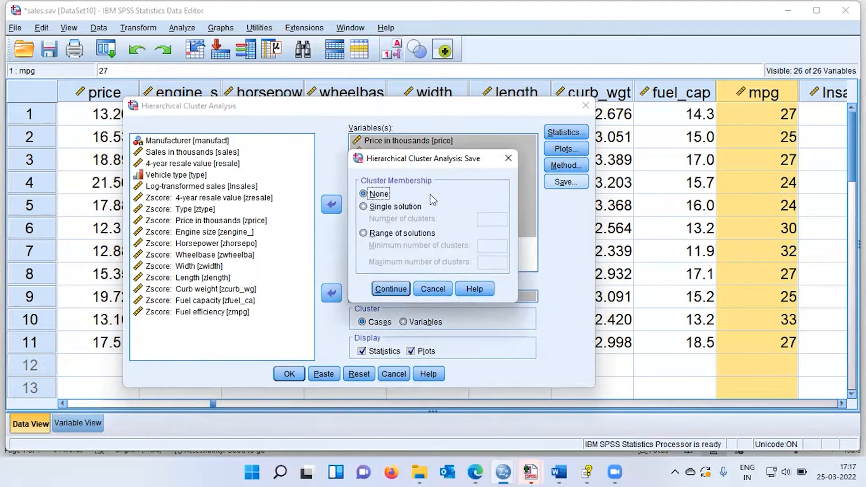
{"action": "left_click", "coordinate": [365, 207]}
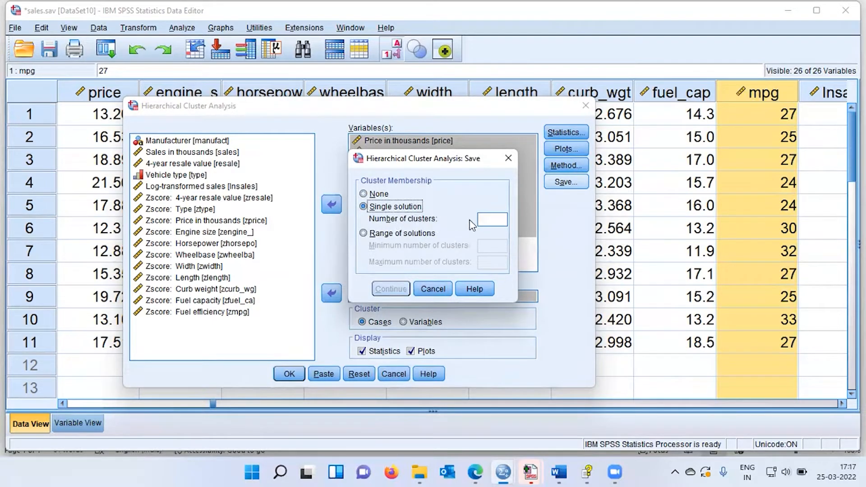
{"action": "left_click", "coordinate": [487, 219]}
{"action": "left_click", "coordinate": [363, 194]}
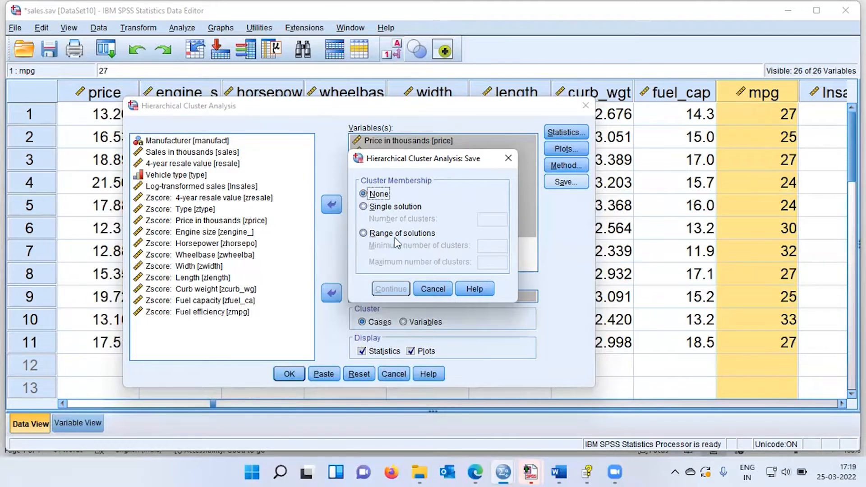
{"action": "left_click", "coordinate": [435, 289]}
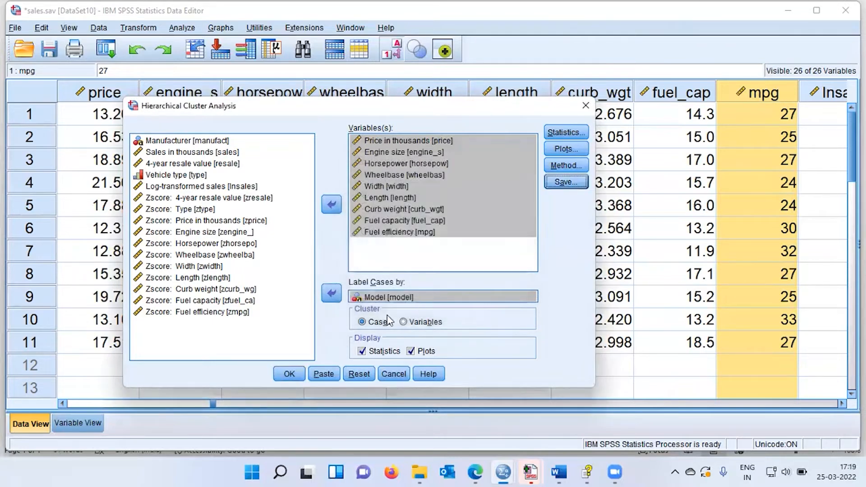
Run the hierarchical cluster analysis and examine the stages and coefficients in the Agglomeration Schedule.
{"action": "left_click", "coordinate": [291, 373]}
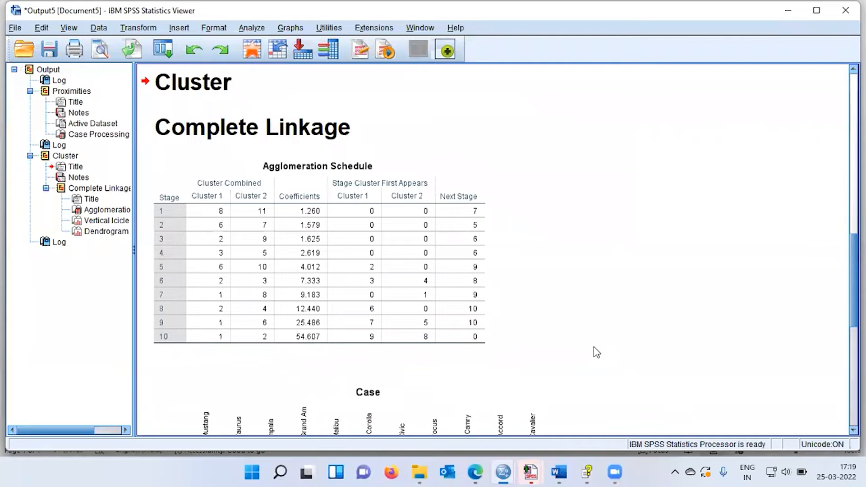
{"action": "left_click", "coordinate": [360, 261]}
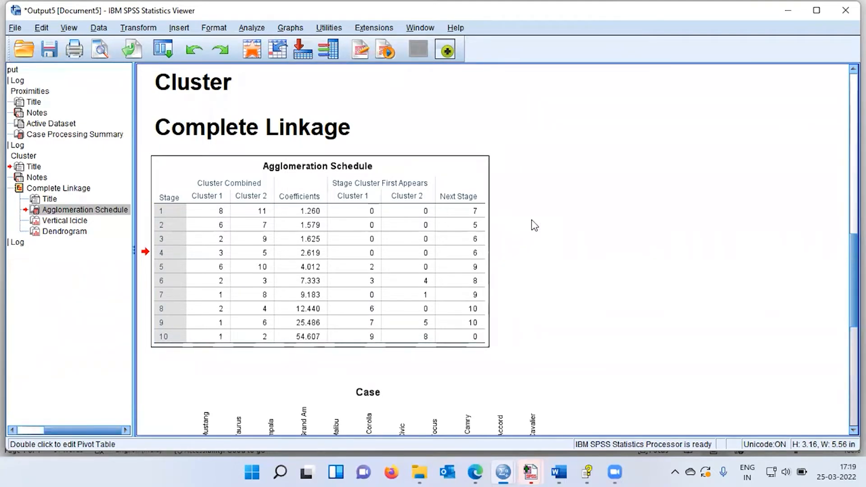
{"action": "left_click", "coordinate": [453, 226]}
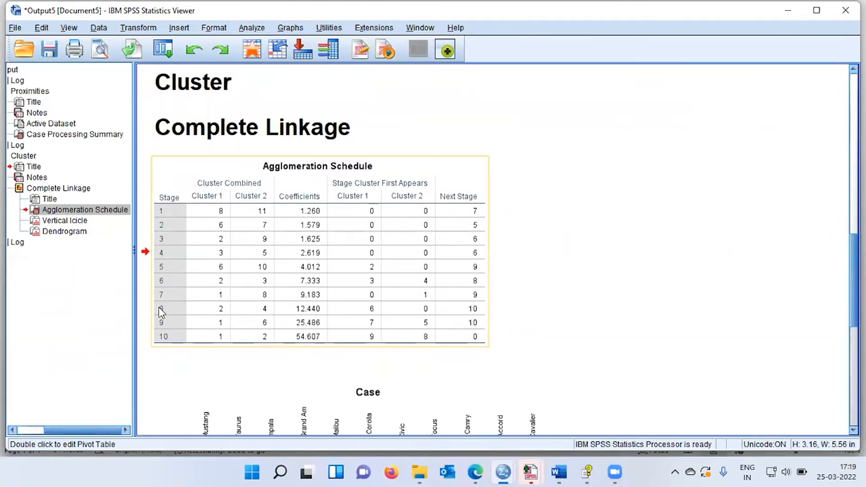
Open the complete linkage dendrogram in a maximized Chart Editor and examine how the car models merge.
{"action": "left_click", "coordinate": [75, 235]}
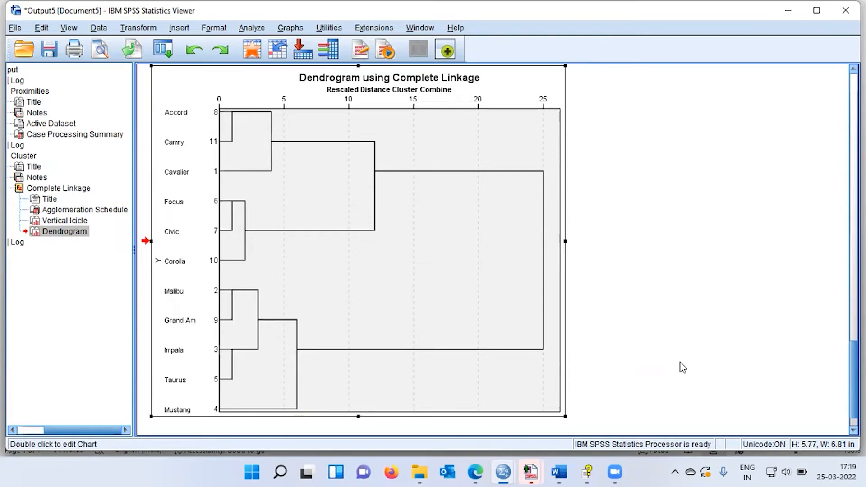
{"action": "double_click", "coordinate": [446, 286]}
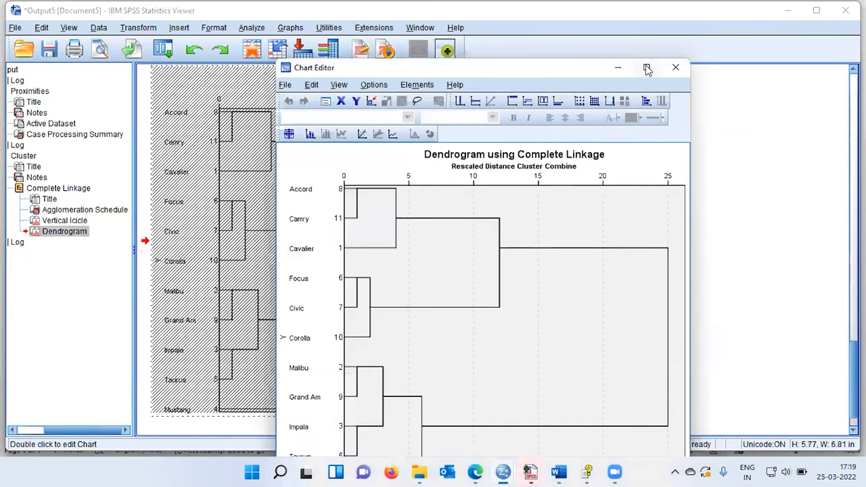
{"action": "left_click", "coordinate": [644, 68]}
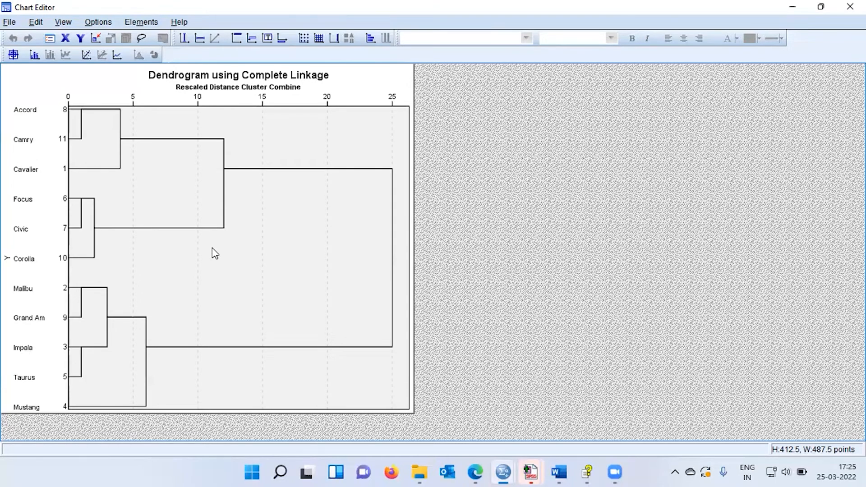
Rerun the hierarchical cluster analysis on the sales.sav data, saving cluster membership as a single solution with 2 clusters.
{"action": "mouse_move", "coordinate": [504, 472]}
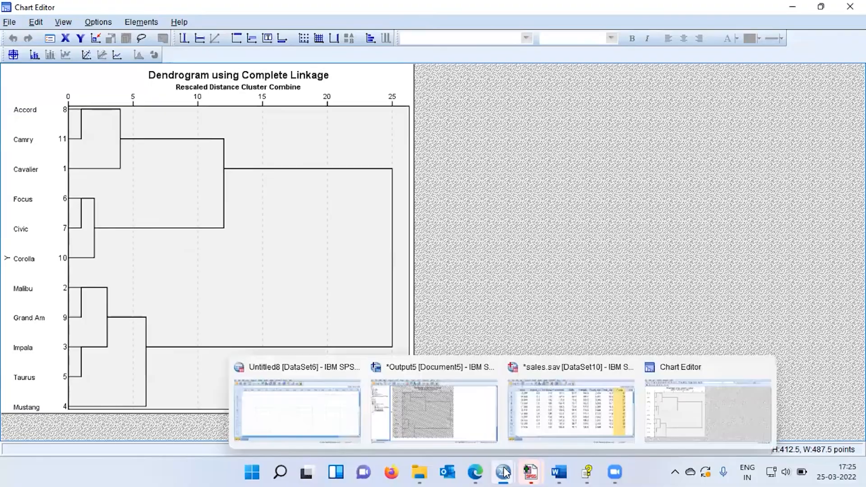
{"action": "left_click", "coordinate": [558, 428]}
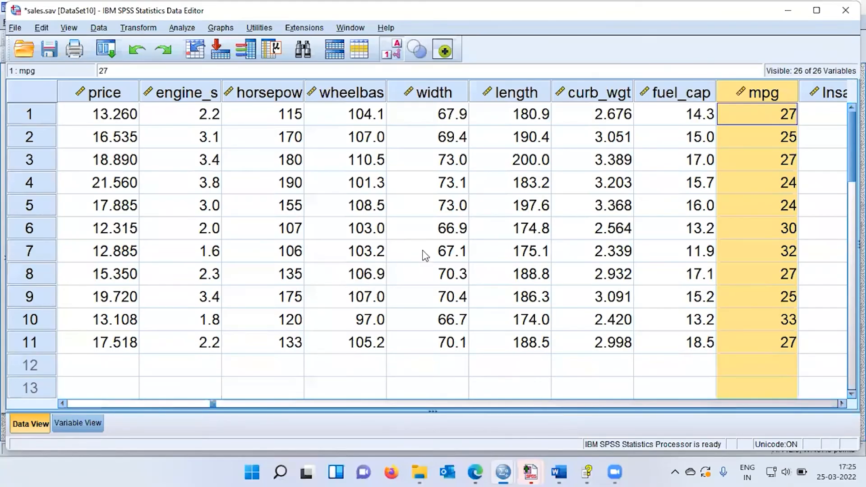
{"action": "left_click", "coordinate": [107, 49]}
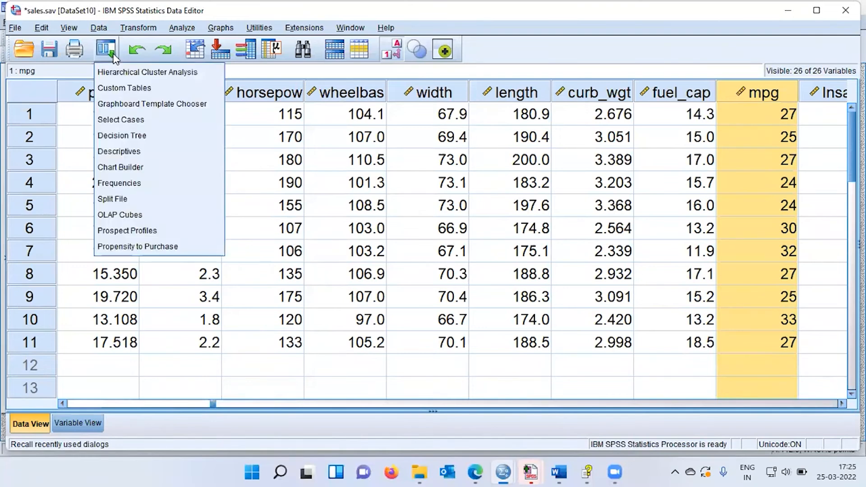
{"action": "left_click", "coordinate": [153, 74]}
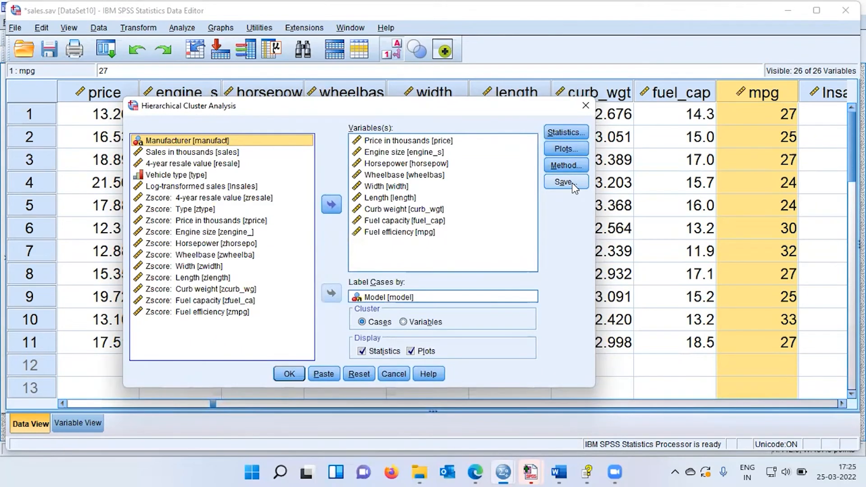
{"action": "left_click", "coordinate": [566, 182]}
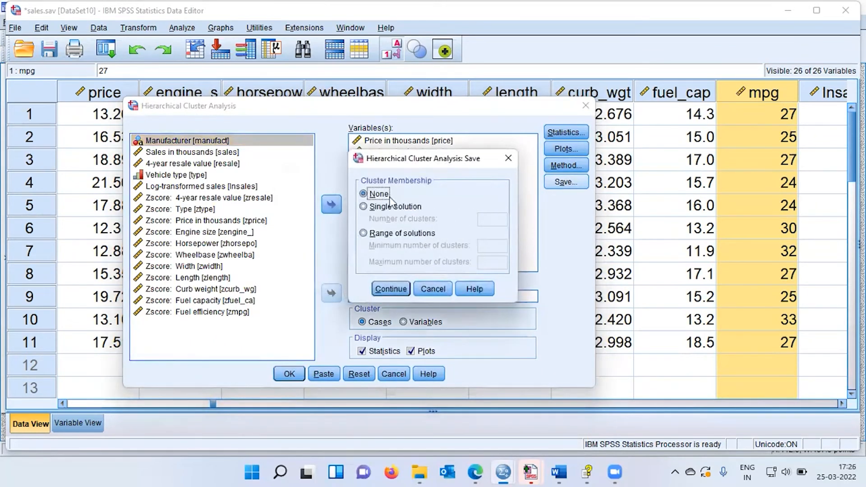
{"action": "left_click", "coordinate": [365, 208]}
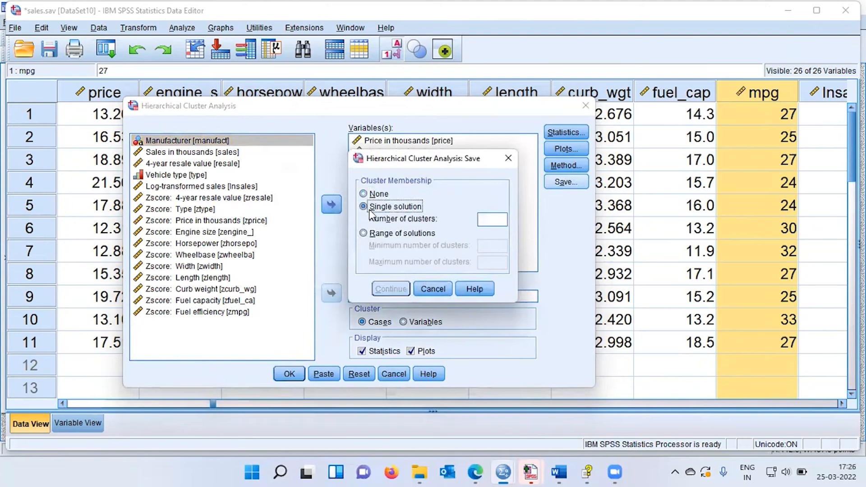
{"action": "left_click", "coordinate": [495, 220]}
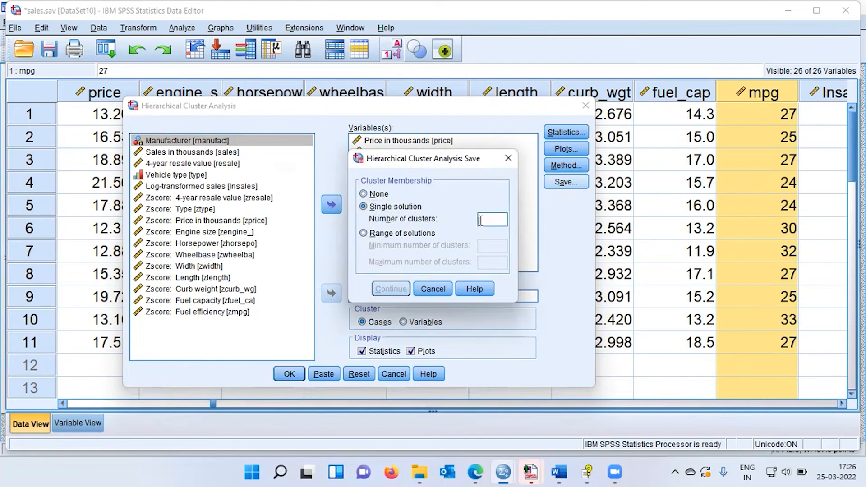
{"action": "type", "text": "3"}
{"action": "left_click", "coordinate": [390, 289]}
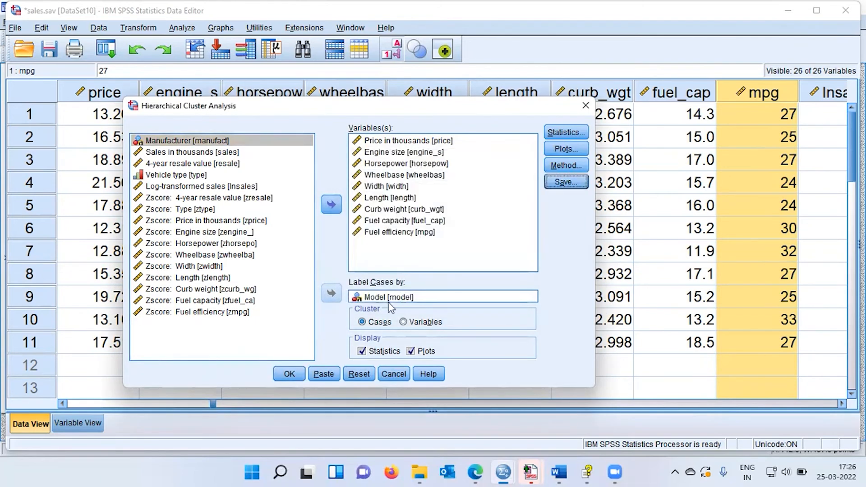
{"action": "left_click", "coordinate": [290, 374]}
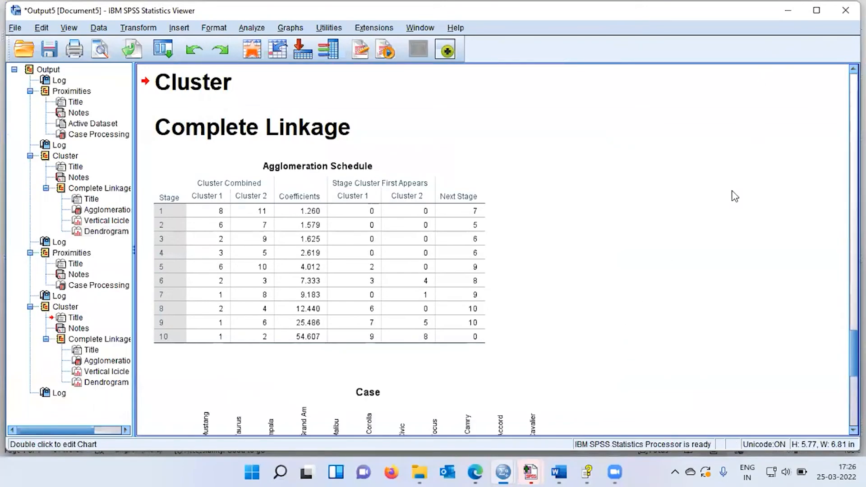
Sort the sales.sav cases in ascending order of the cluster membership variable CLU2_1.
{"action": "mouse_move", "coordinate": [507, 471]}
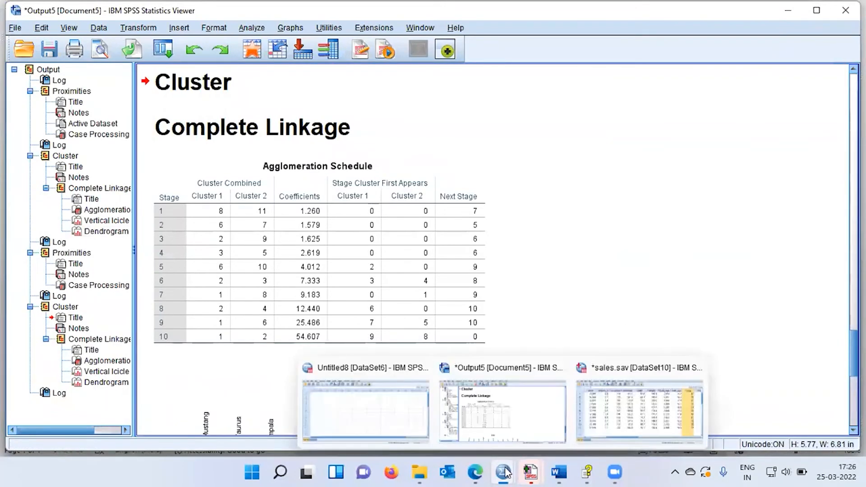
{"action": "left_click", "coordinate": [612, 396]}
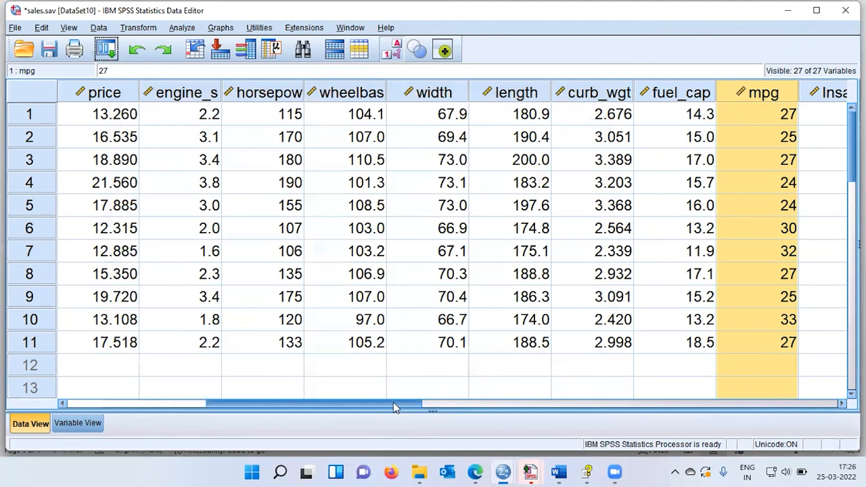
{"action": "left_click_drag", "start_coordinate": [393, 402], "coordinate": [633, 374]}
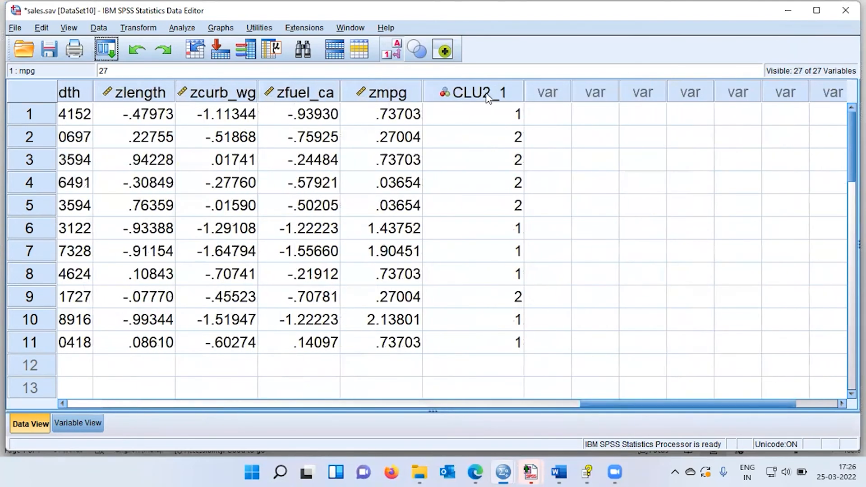
{"action": "left_click", "coordinate": [487, 94]}
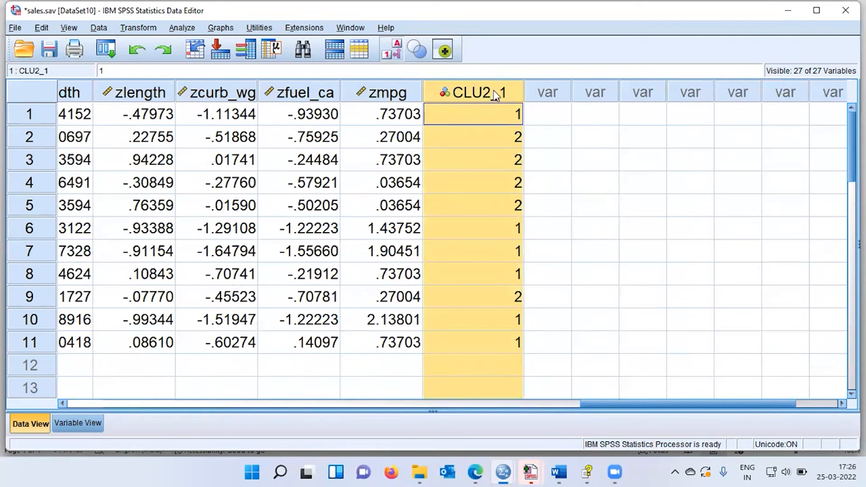
{"action": "right_click", "coordinate": [493, 89]}
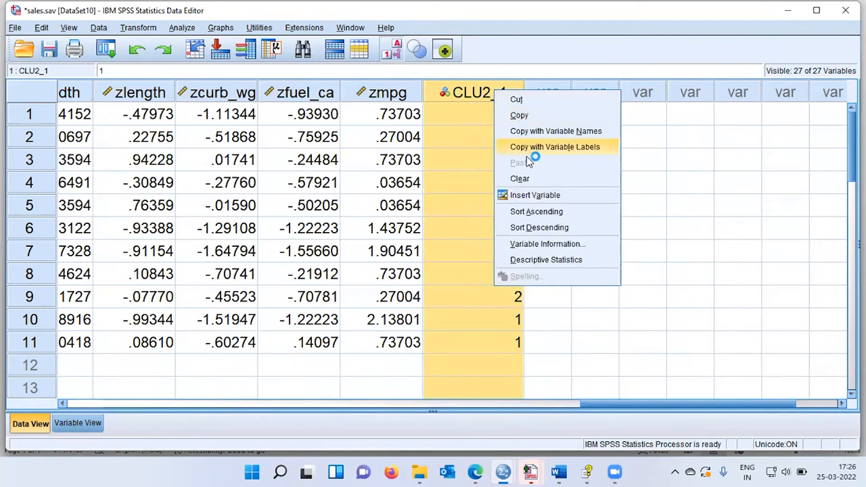
{"action": "left_click", "coordinate": [550, 213]}
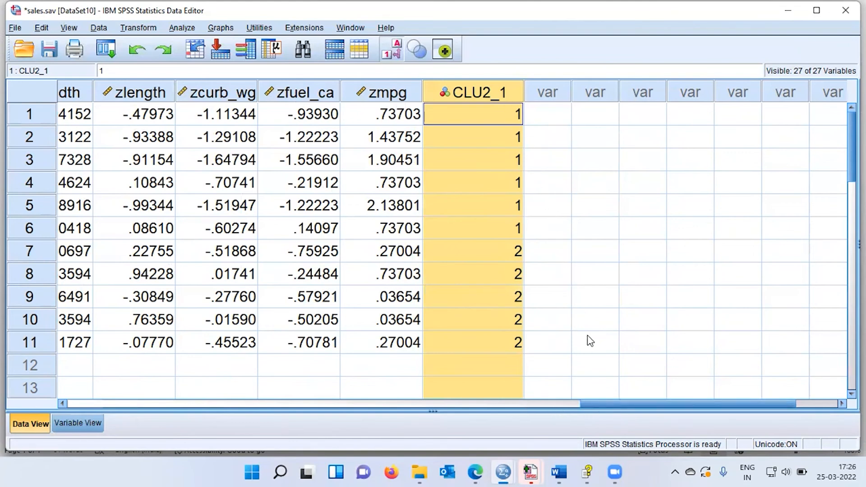
Review the sales, price and physical property columns of the cars sorted by cluster.
{"action": "left_click_drag", "start_coordinate": [611, 410], "coordinate": [467, 405]}
{"action": "scroll", "coordinate": [219, 394], "scroll_direction": "left", "scroll_amount": 10}
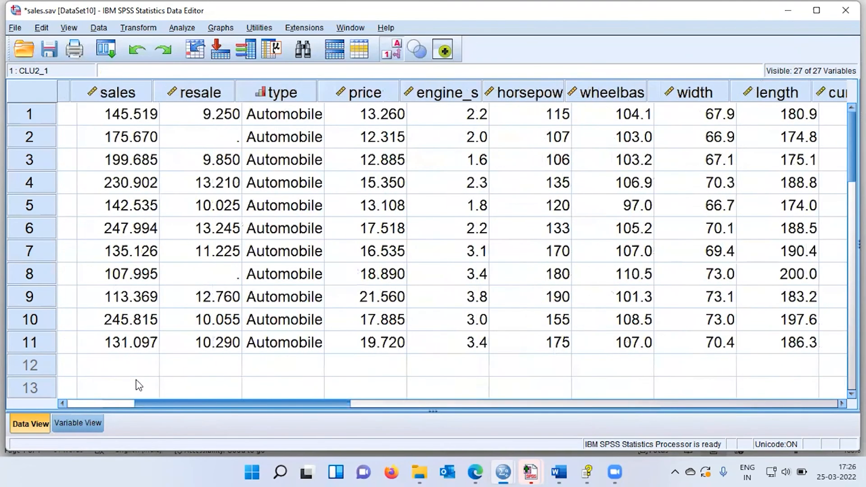